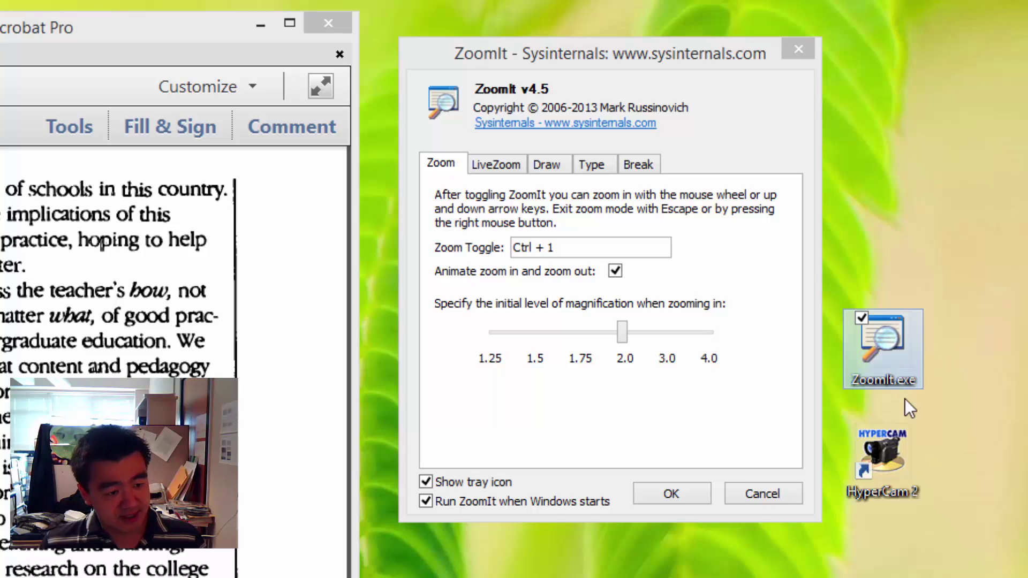
Review ZoomIt's LiveZoom, Draw and Zoom tabs, keeping Ctrl + 1 and 2.0 magnification
click(893, 471)
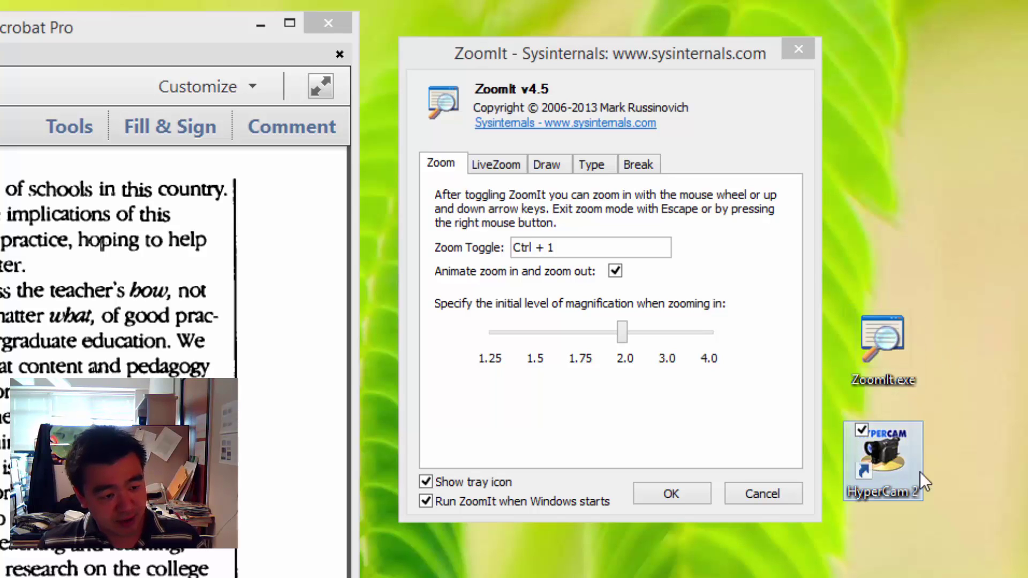
click(907, 364)
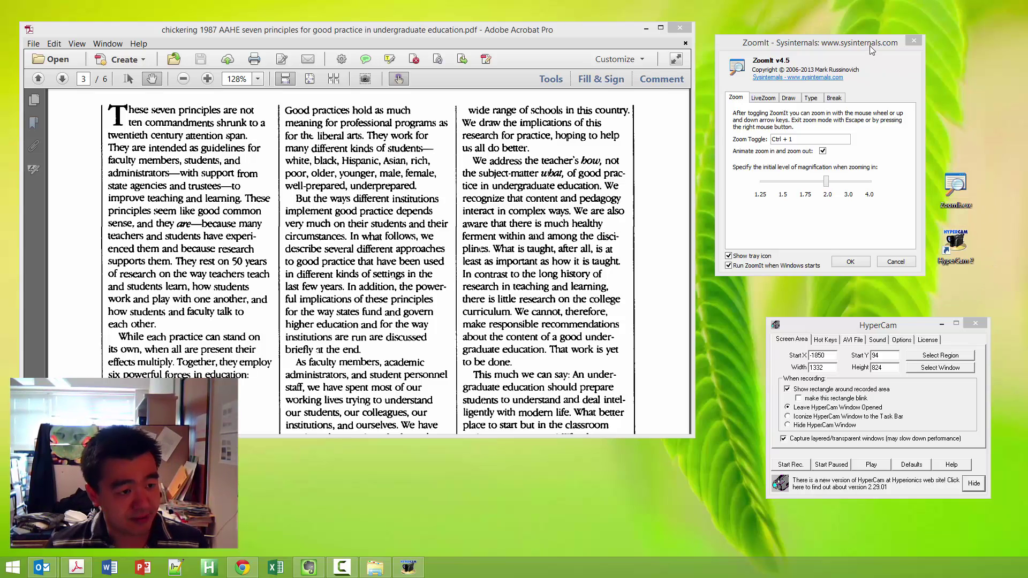
drag(870, 44, 868, 42)
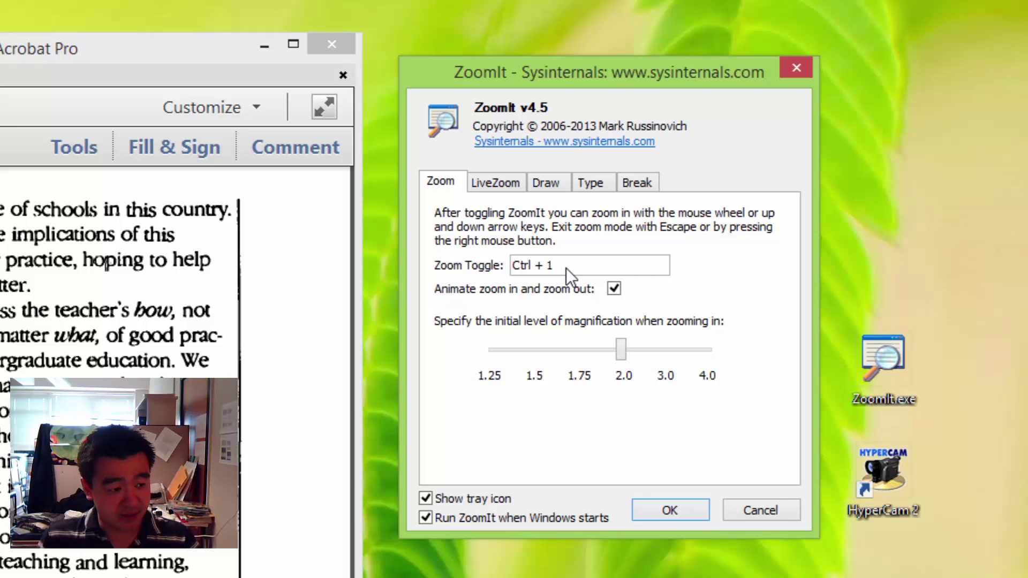
click(506, 185)
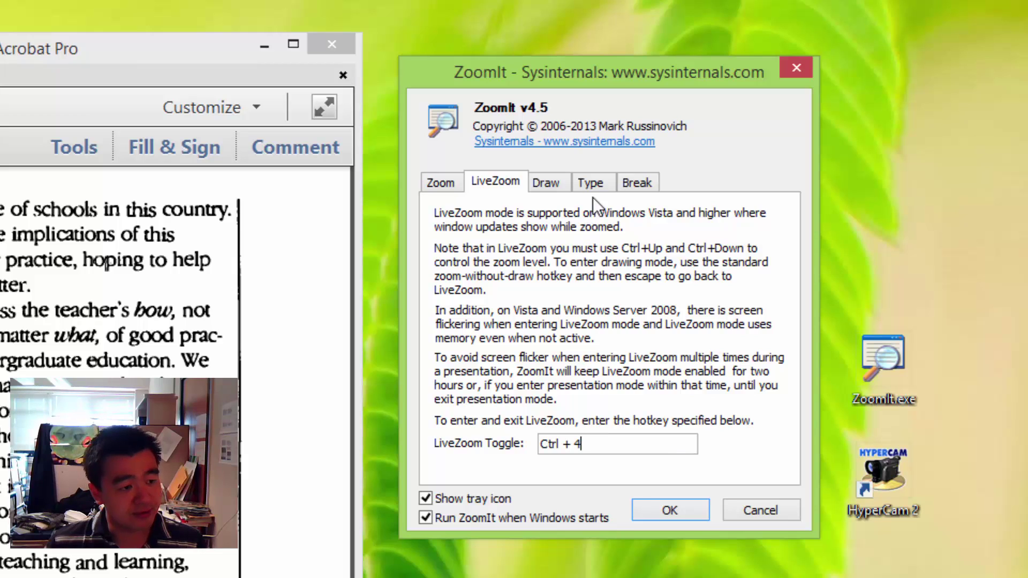
click(551, 182)
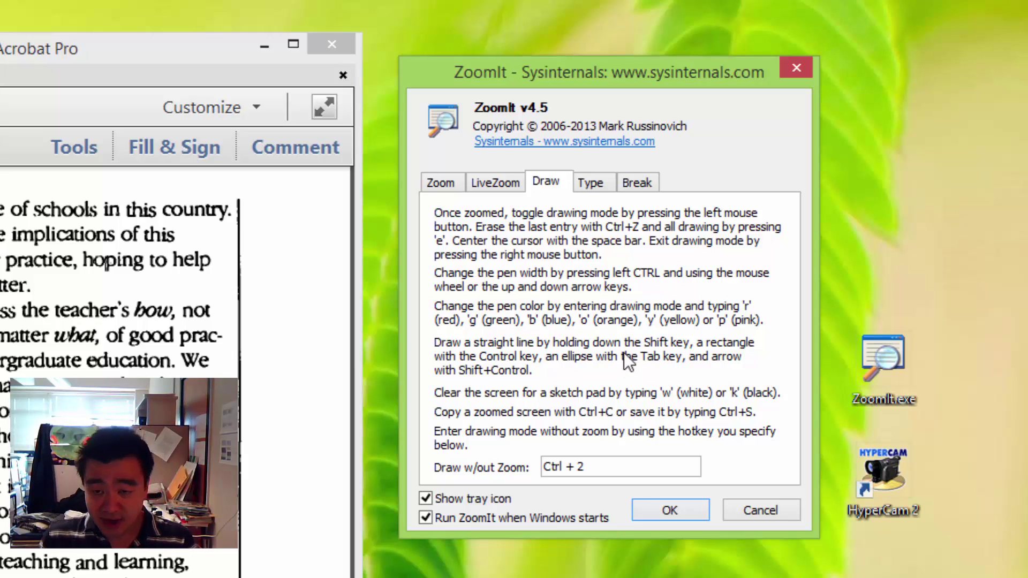
click(460, 186)
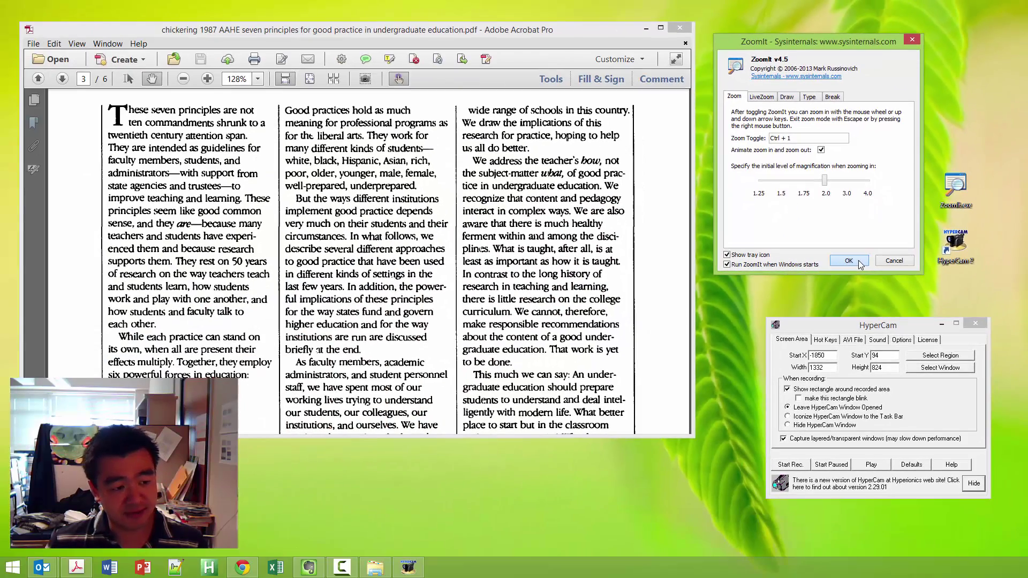
Close ZoomIt's settings, then zoom and pan Acrobat to show the 'A Focus for Improvement' heading
click(849, 261)
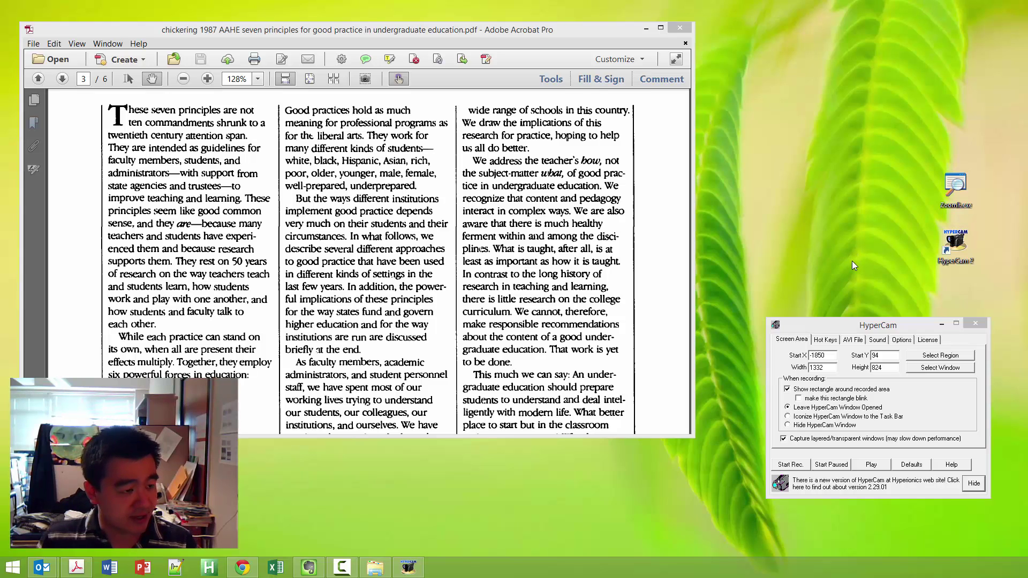
click(595, 31)
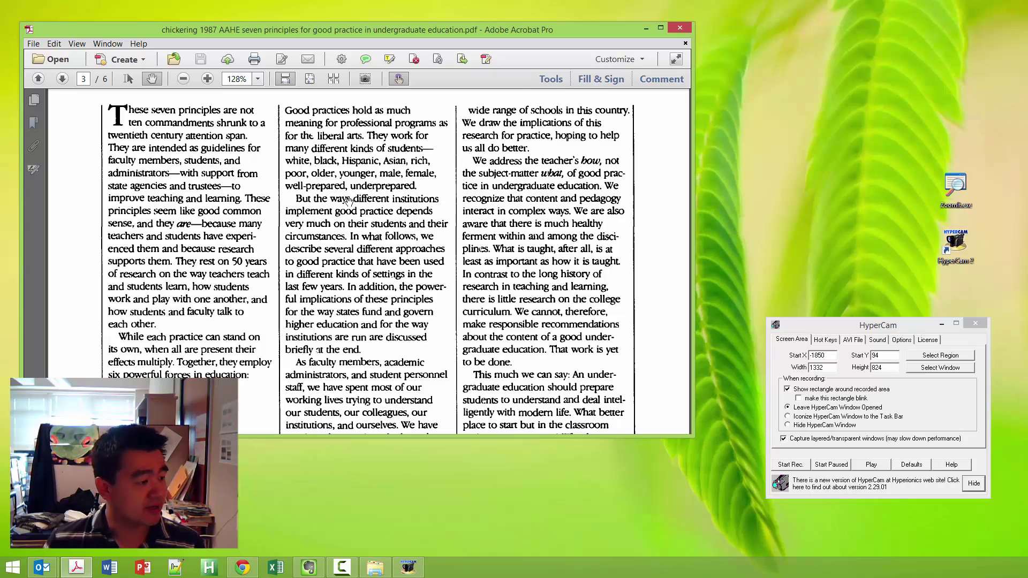
key(ctrl+1)
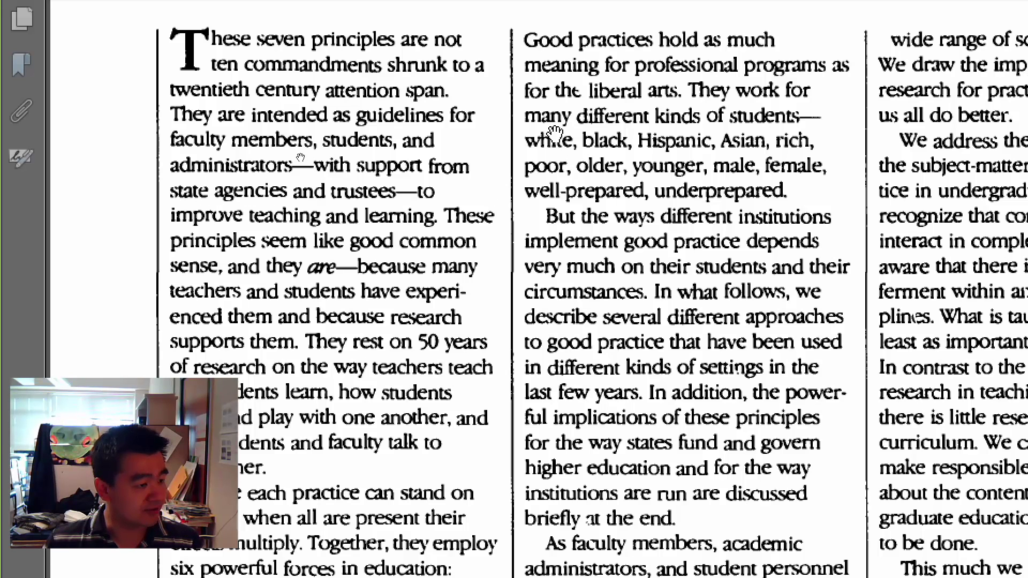
drag(557, 139, 558, 221)
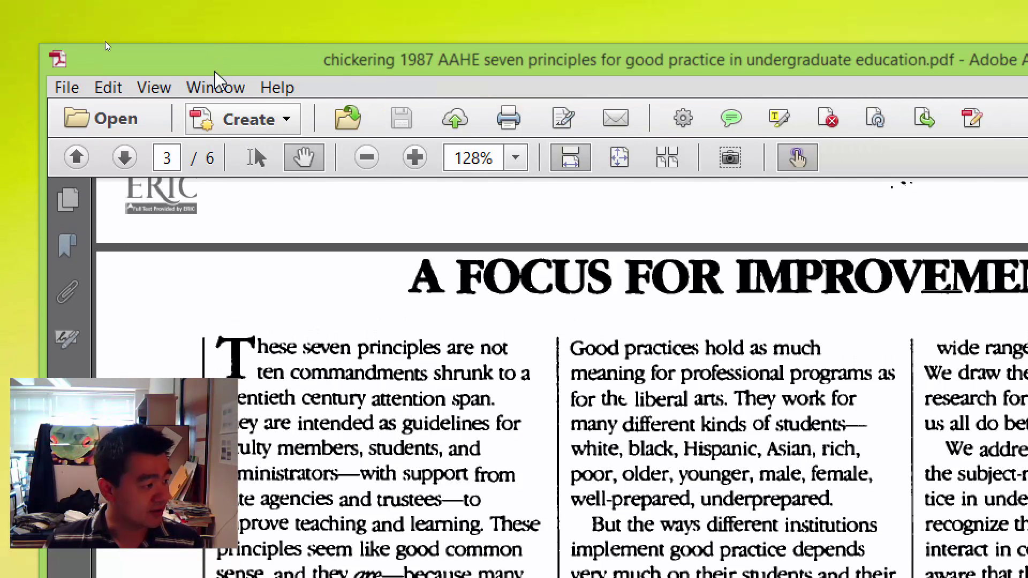
click(187, 42)
click(215, 88)
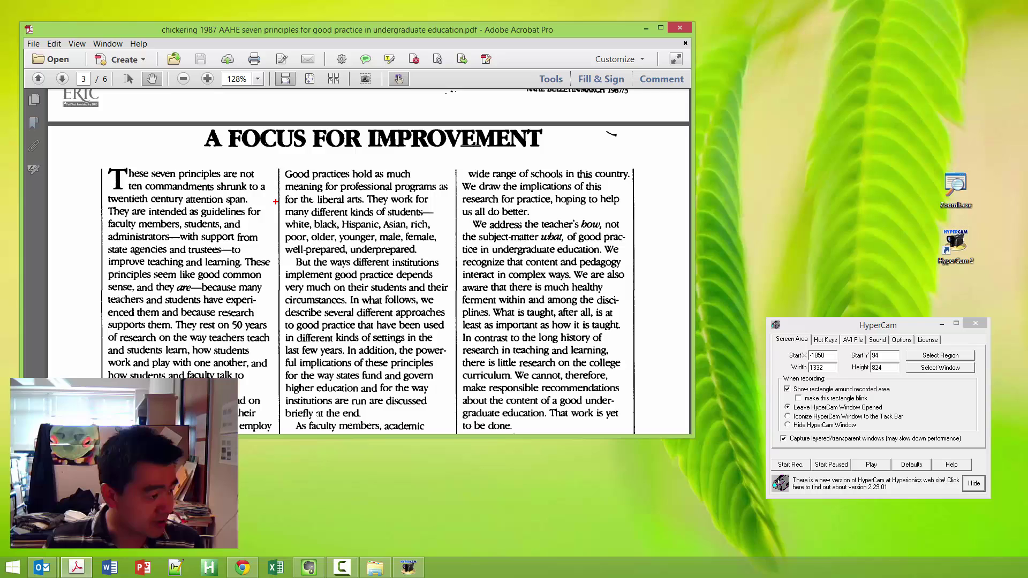
key(ctrl+2)
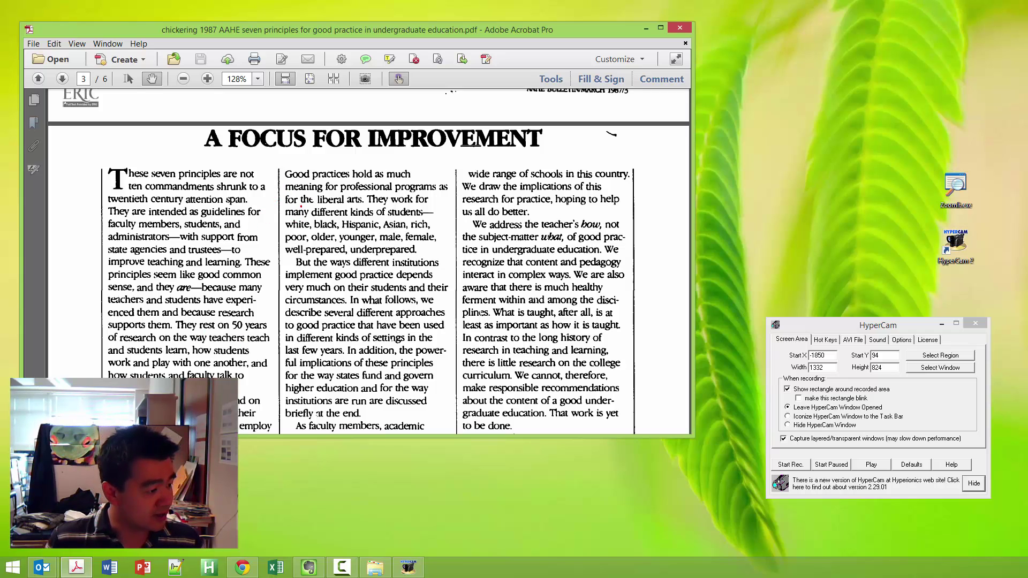
mouse_move(300, 207)
mouse_down()
mouse_move(326, 235)
mouse_move(353, 232)
mouse_up()
mouse_move(459, 244)
mouse_down()
mouse_move(499, 213)
mouse_move(554, 251)
mouse_up()
mouse_move(630, 264)
mouse_down()
mouse_move(624, 308)
mouse_move(643, 310)
mouse_up()
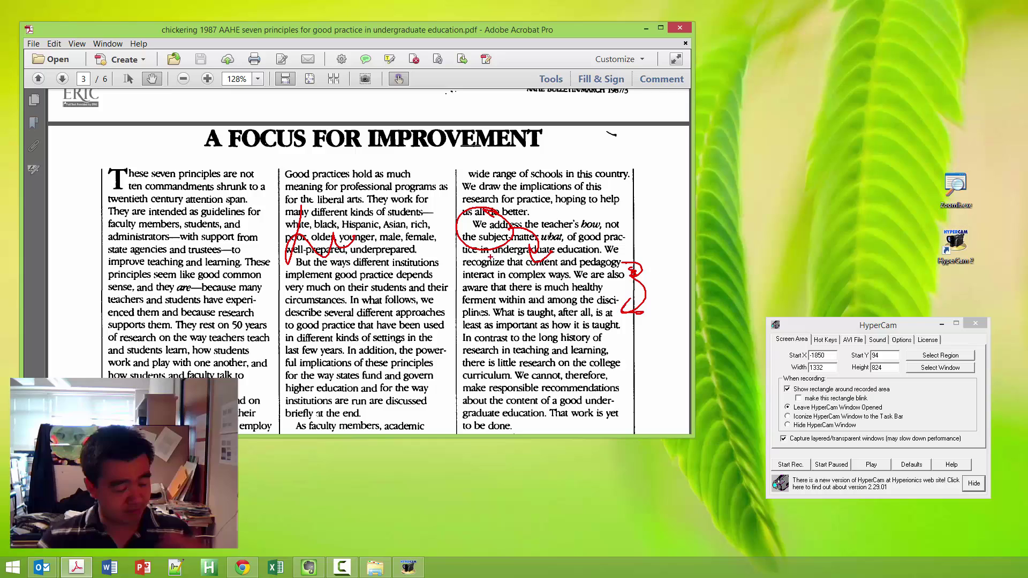
mouse_move(633, 155)
mouse_down()
mouse_move(669, 184)
mouse_move(611, 206)
mouse_move(646, 163)
mouse_up()
key(b)
mouse_move(452, 312)
mouse_down()
mouse_move(445, 309)
mouse_move(460, 312)
mouse_up()
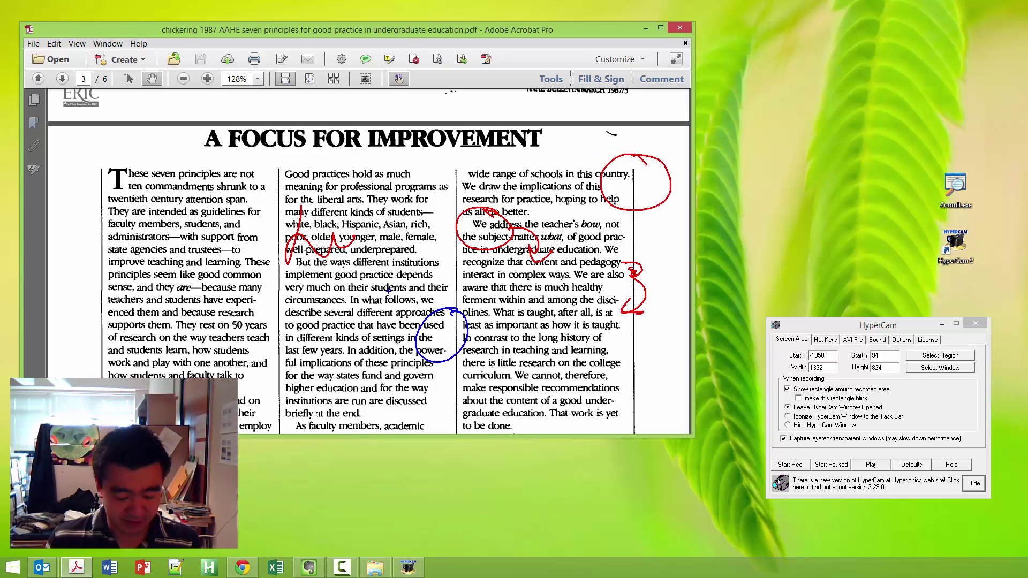
key(g)
mouse_move(374, 288)
mouse_down()
mouse_move(338, 289)
mouse_move(323, 332)
mouse_up()
mouse_move(236, 328)
mouse_down()
mouse_move(217, 371)
mouse_move(225, 327)
mouse_up()
key(y)
mouse_move(303, 236)
mouse_down()
mouse_move(265, 265)
mouse_move(297, 214)
mouse_up()
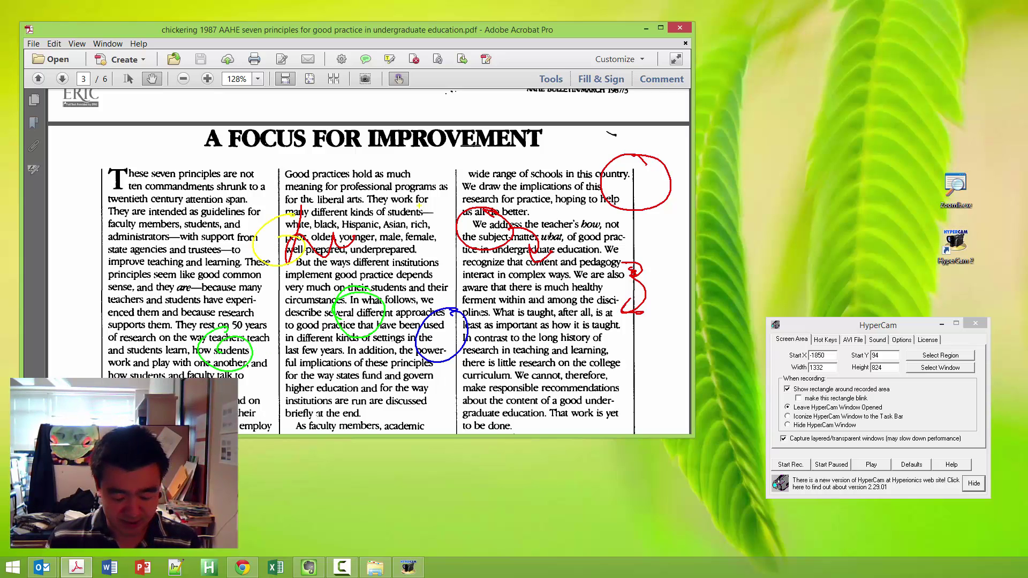
drag(431, 161, 459, 250)
drag(512, 303, 578, 344)
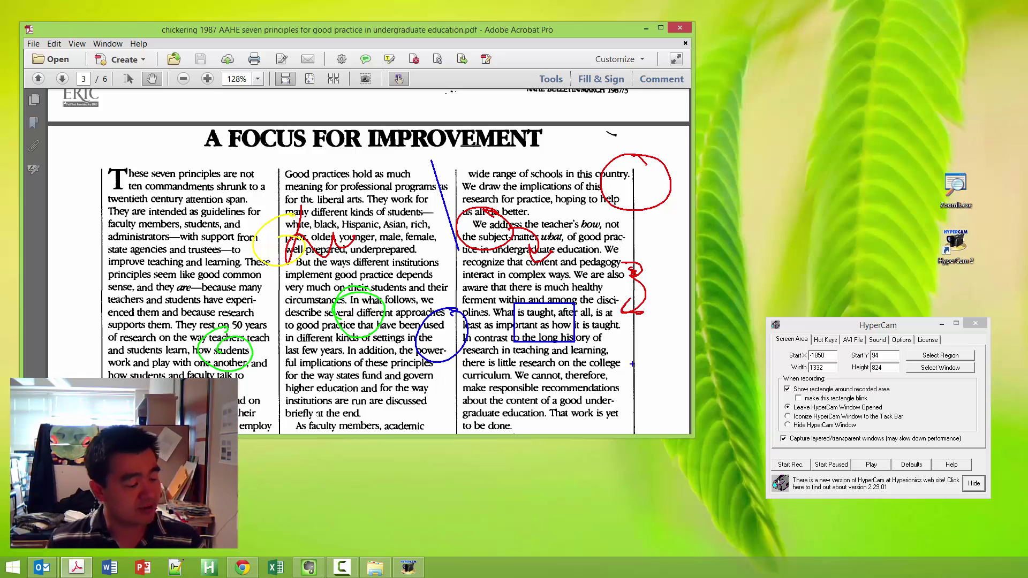
key(Escape)
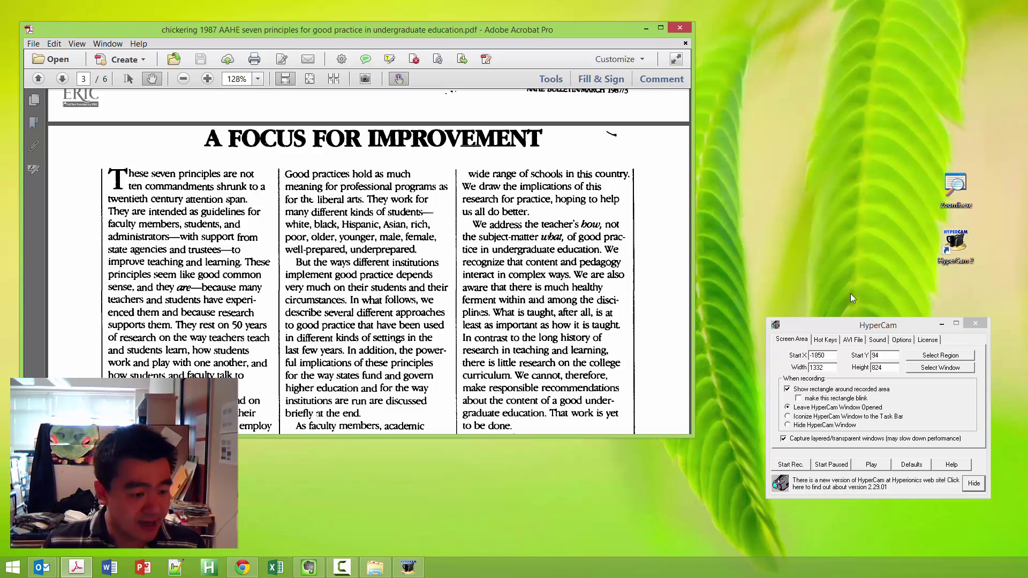
Drag HyperCam's capture region around the Acrobat window, confirming Start Y 40 and Height 780
click(876, 330)
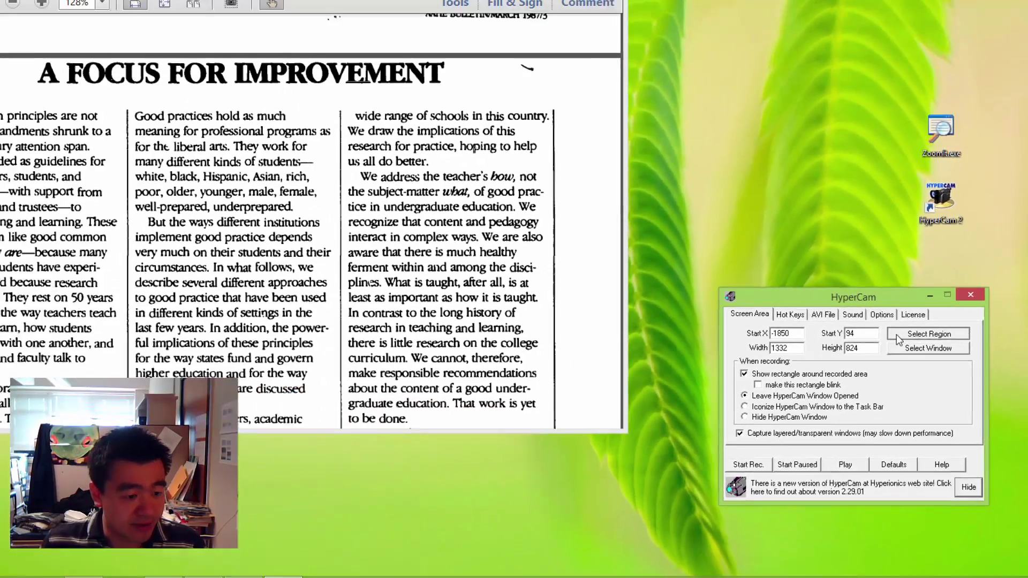
click(898, 337)
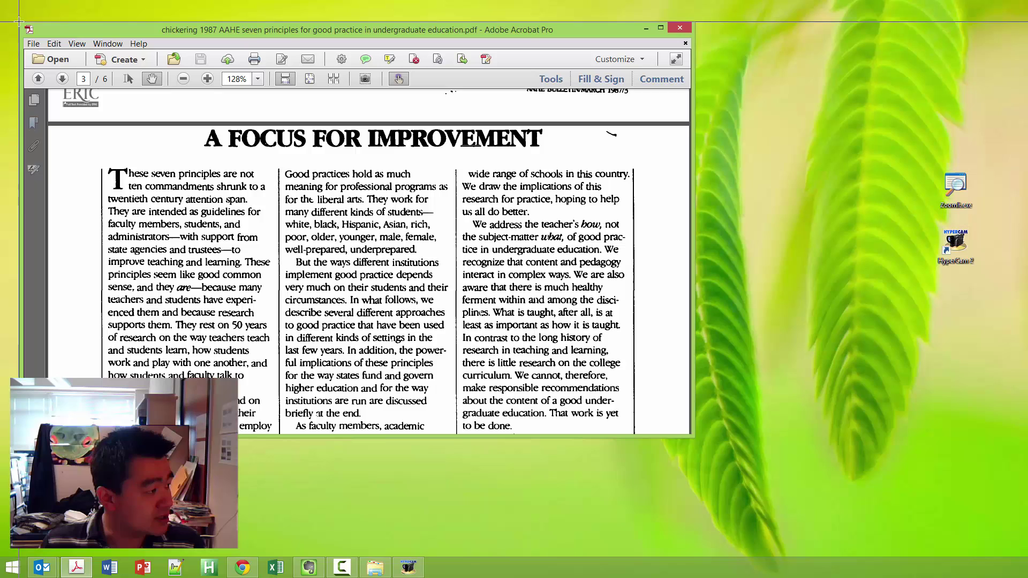
drag(19, 21, 696, 438)
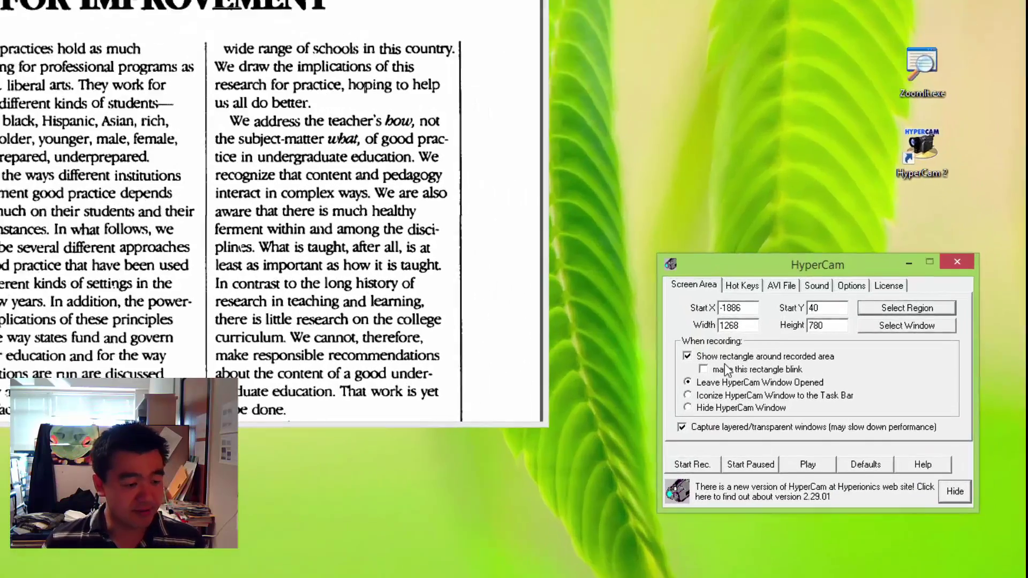
click(827, 308)
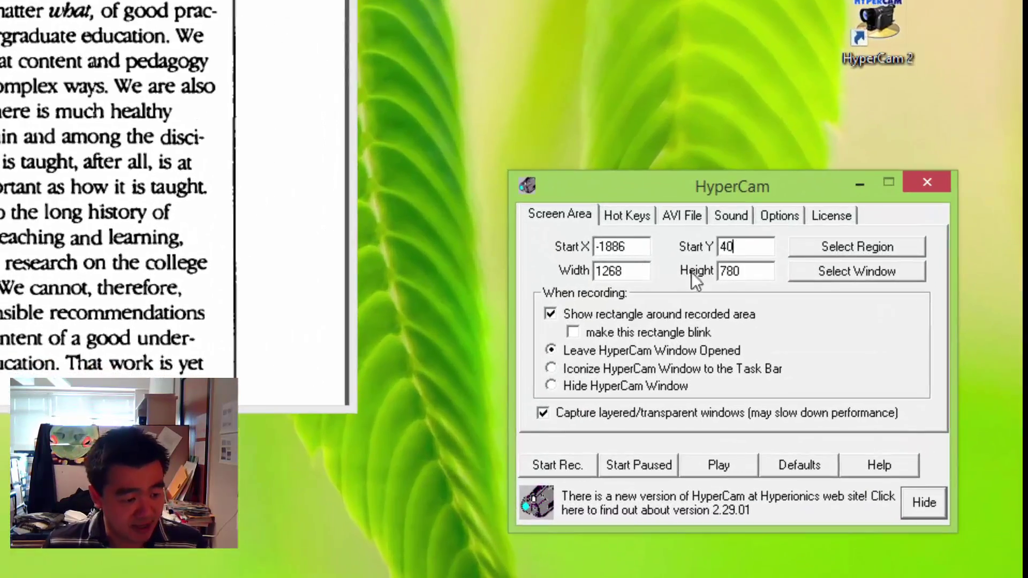
click(753, 272)
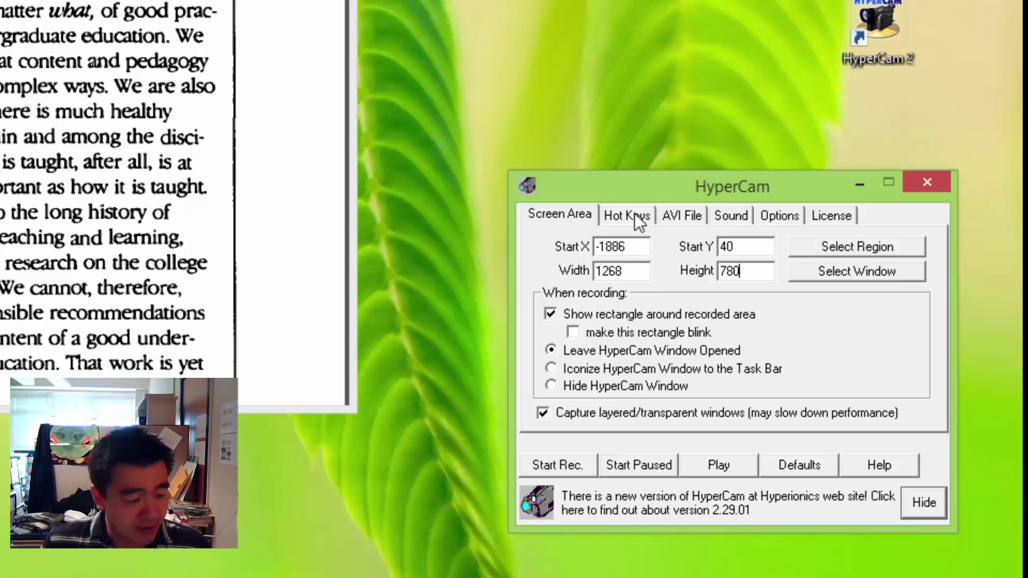
click(675, 219)
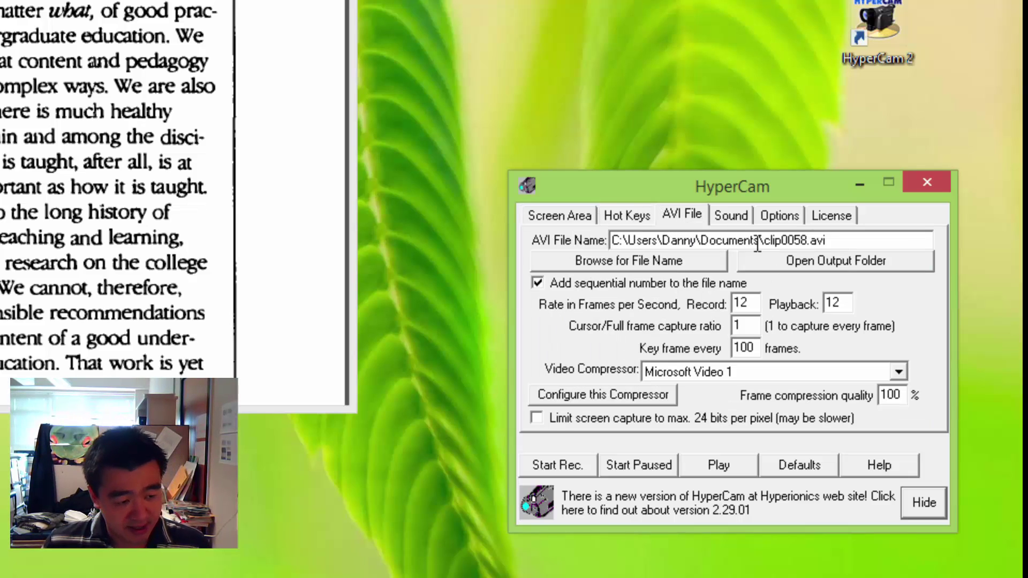
click(842, 241)
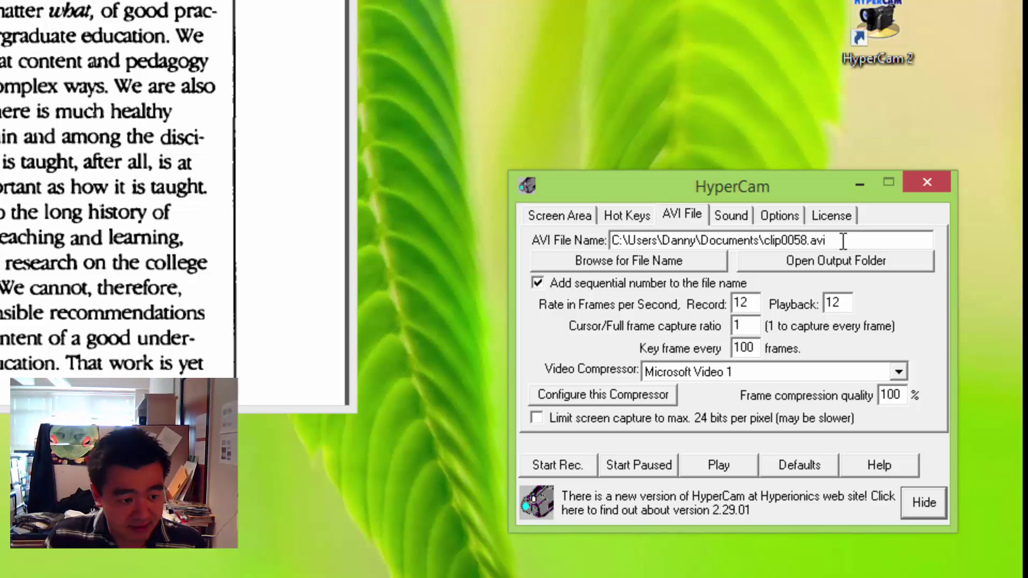
mouse_move(843, 241)
mouse_down()
mouse_move(609, 241)
mouse_move(843, 245)
mouse_move(846, 258)
mouse_up()
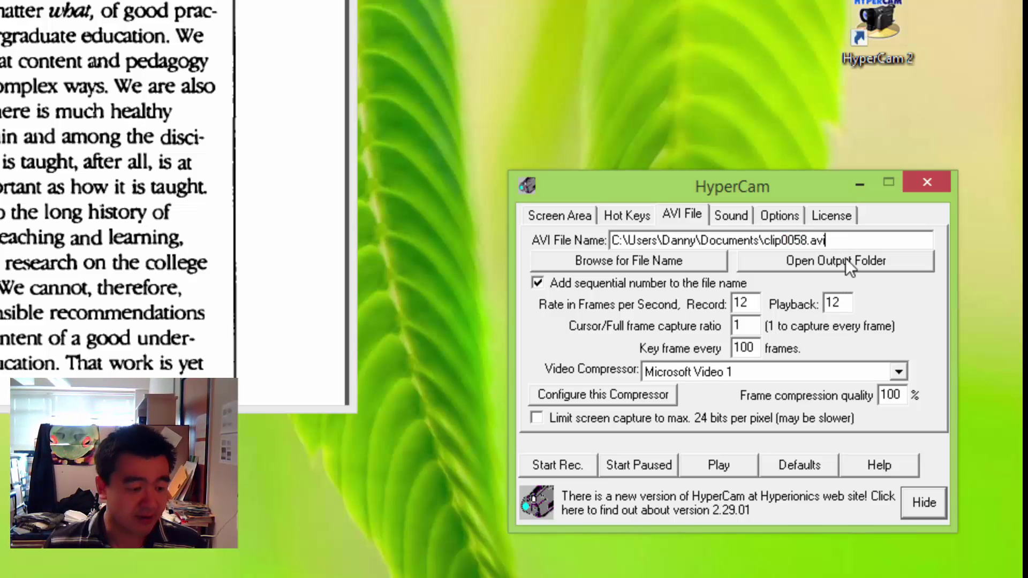
click(750, 305)
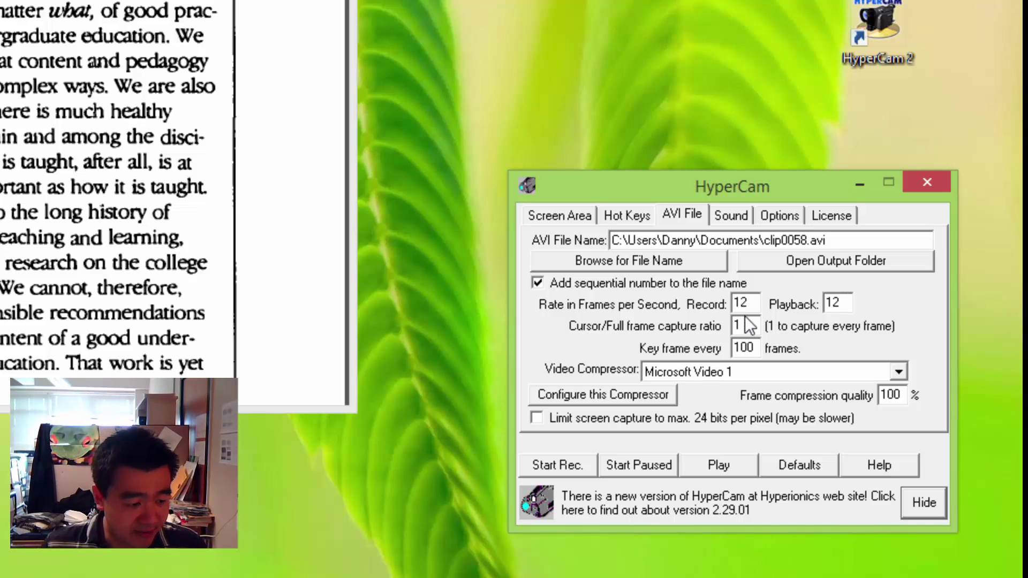
click(898, 371)
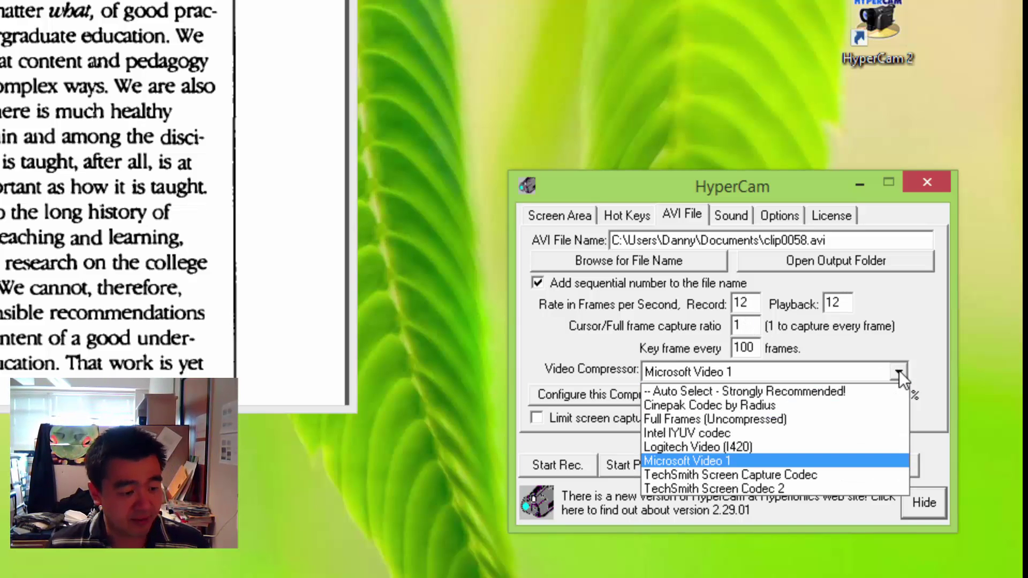
click(809, 459)
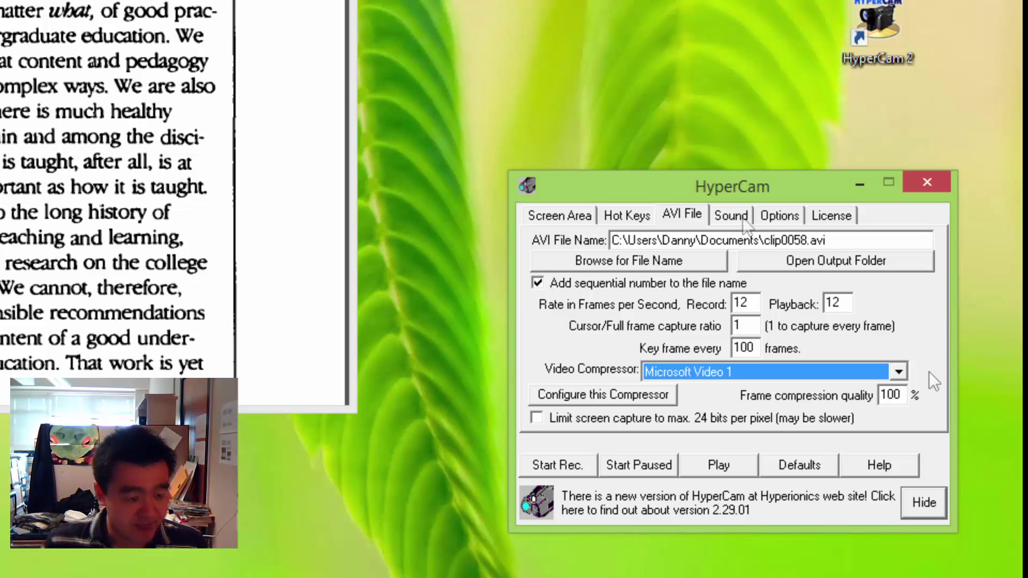
Check HyperCam's Sound and Options tabs, leaving Record Cursor on, then return to Screen Area
click(738, 216)
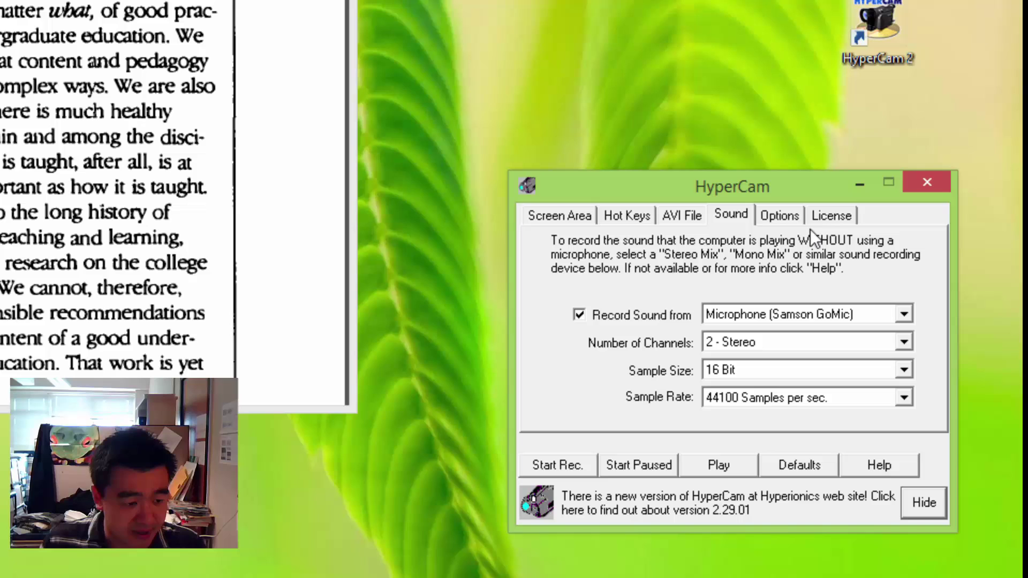
click(782, 216)
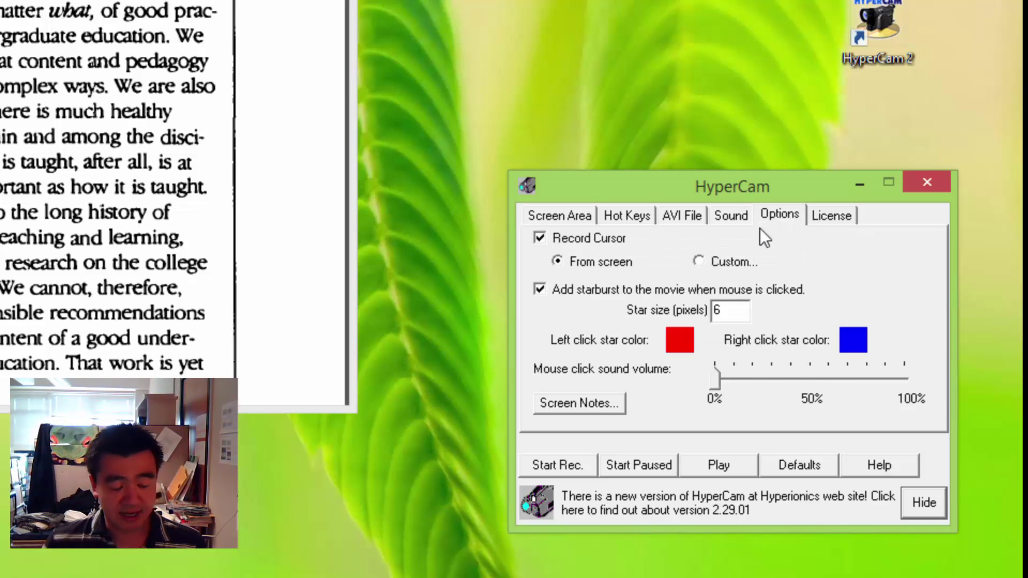
click(581, 240)
click(581, 240)
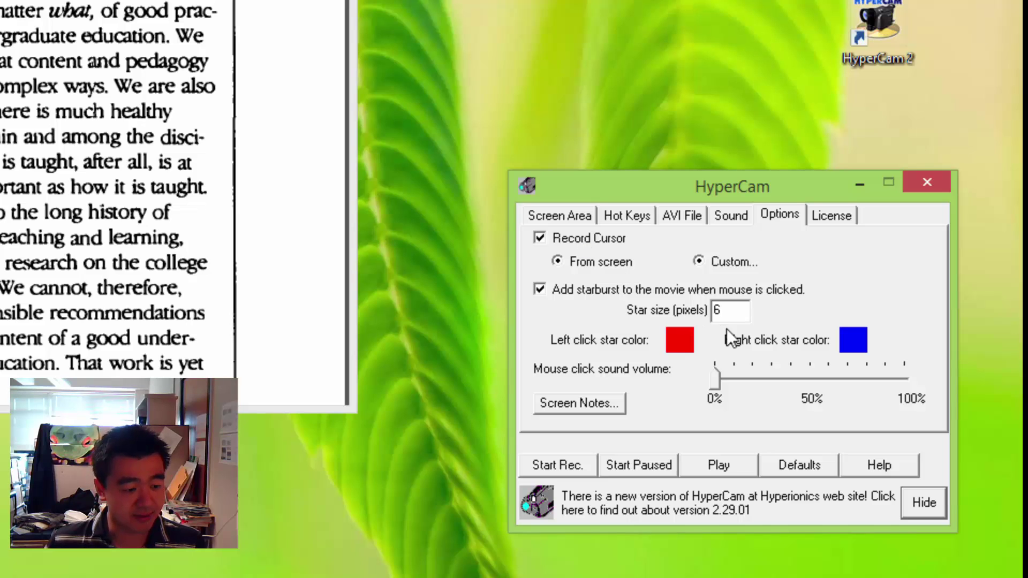
click(560, 214)
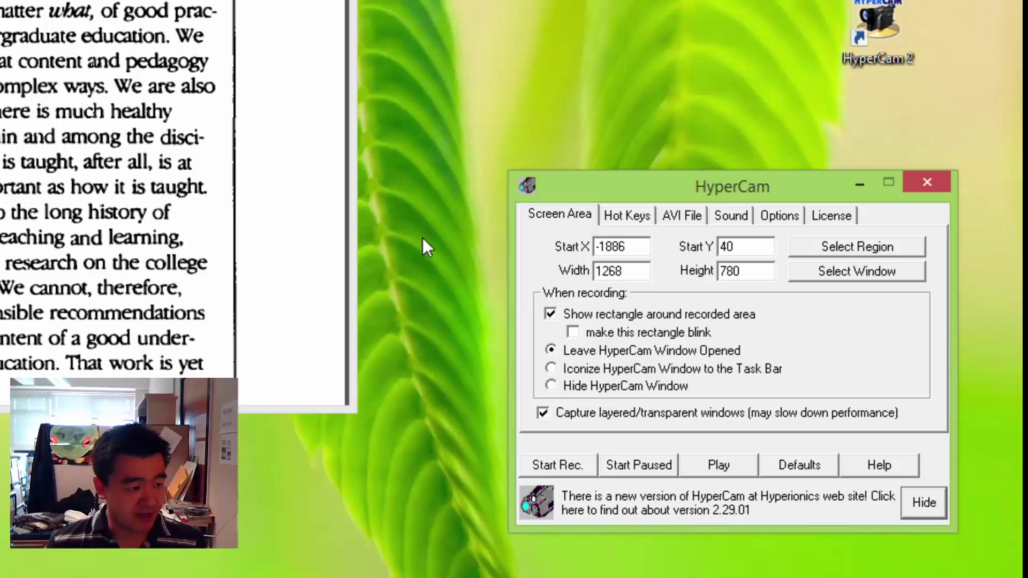
Start recording and scroll the PDF down to Seven Principles of Good Practice
click(586, 466)
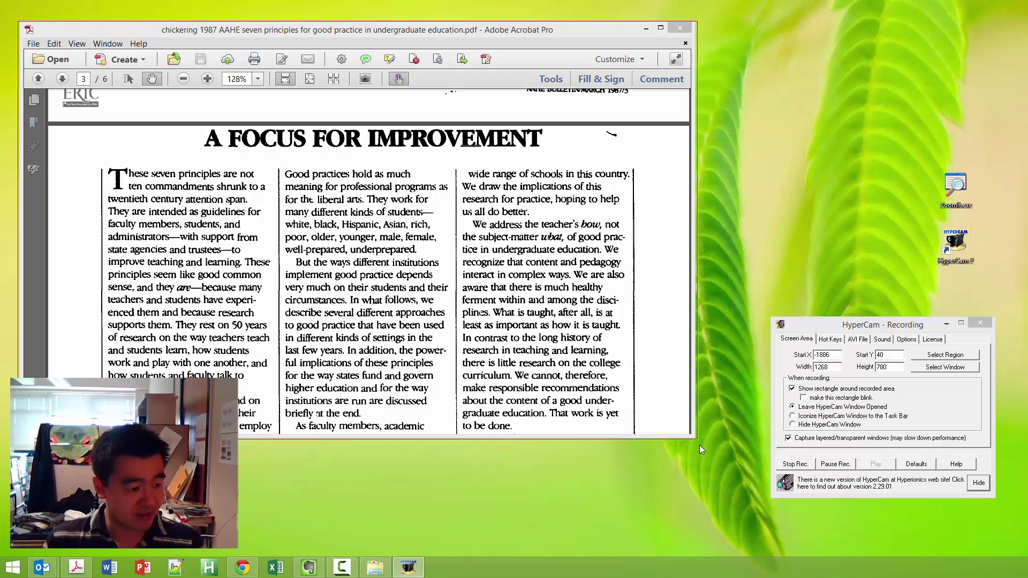
scroll(511, 274, up, 3)
scroll(503, 279, down, 12)
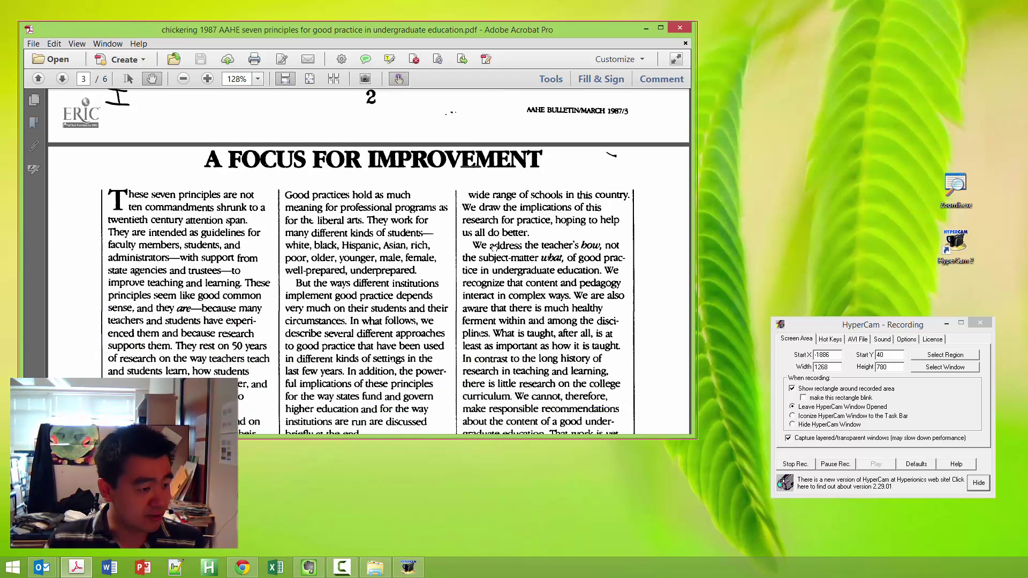
scroll(496, 283, down, 5)
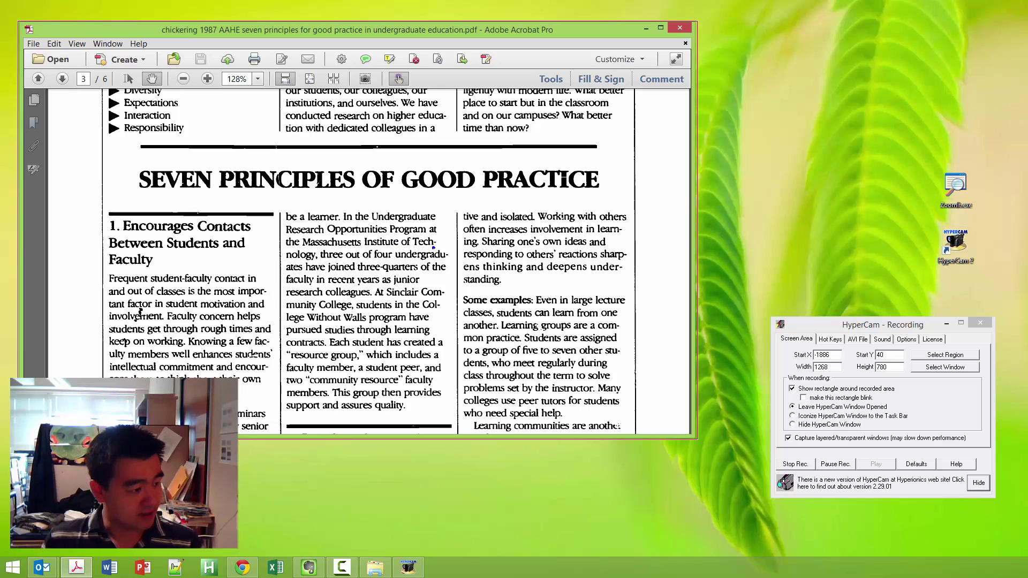
Circle passages in the middle and right columns with ZoomIt's blue pen, then erase them
mouse_move(434, 247)
mouse_down()
mouse_move(375, 322)
mouse_move(490, 304)
mouse_move(641, 204)
mouse_up()
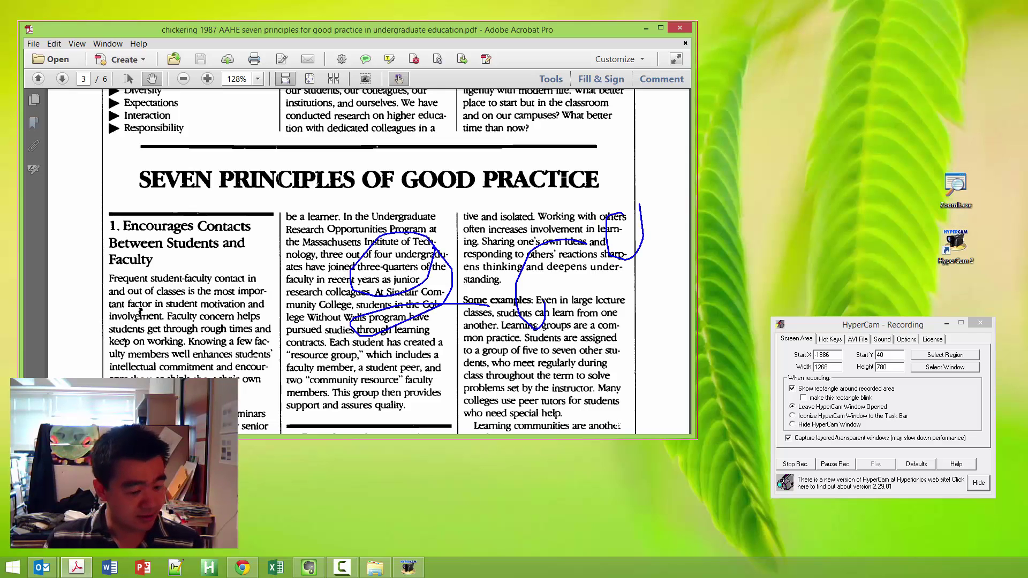
key(Escape)
scroll(536, 214, up, 2)
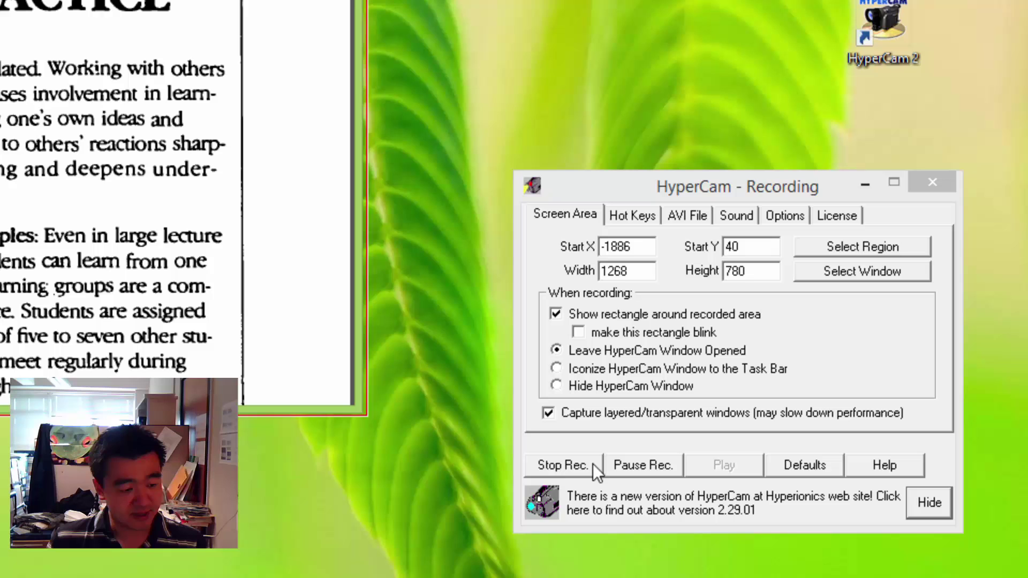
Stop recording at 260 frames and open the Documents output folder containing clip0059.avi
click(562, 465)
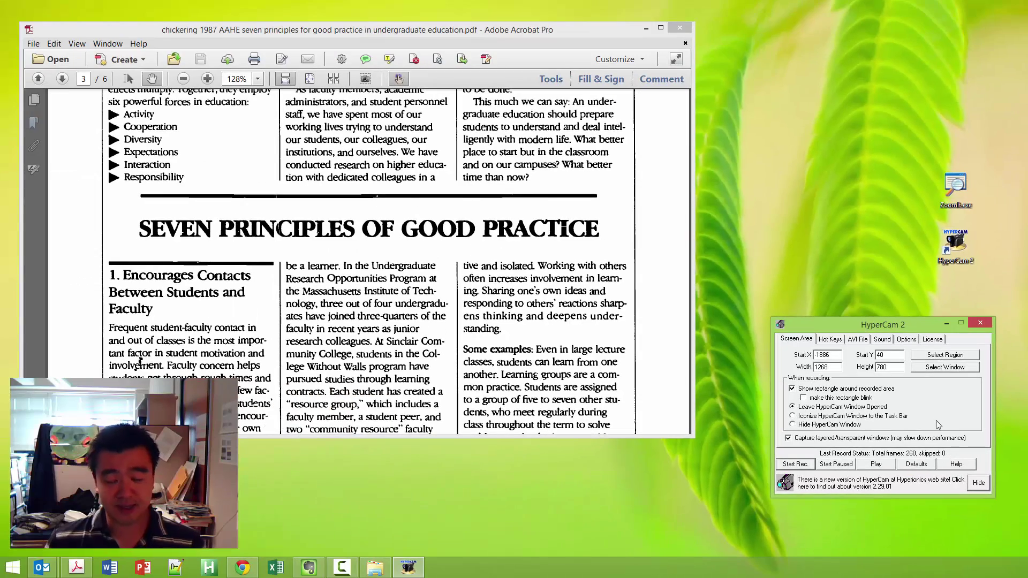
click(851, 341)
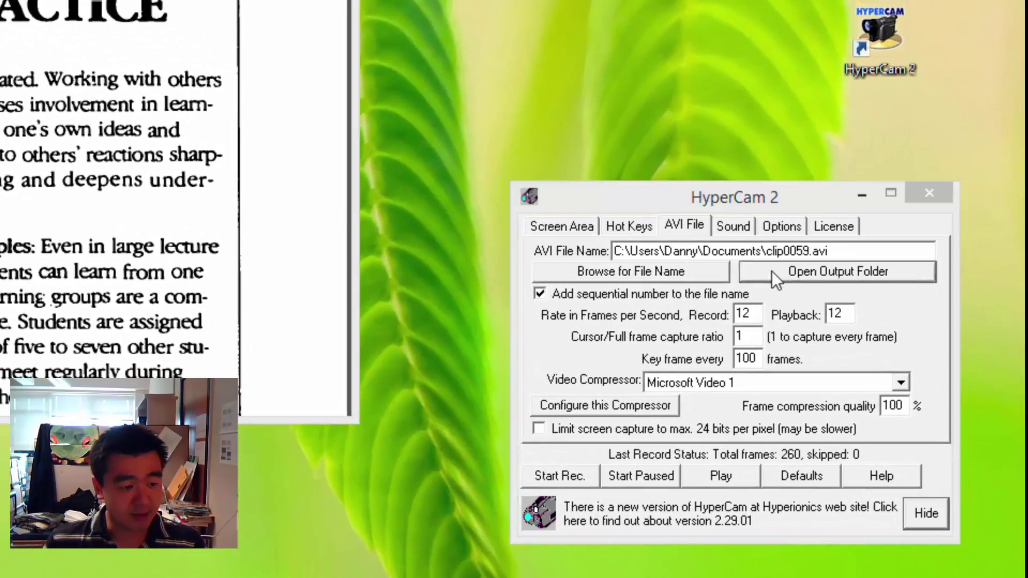
click(772, 271)
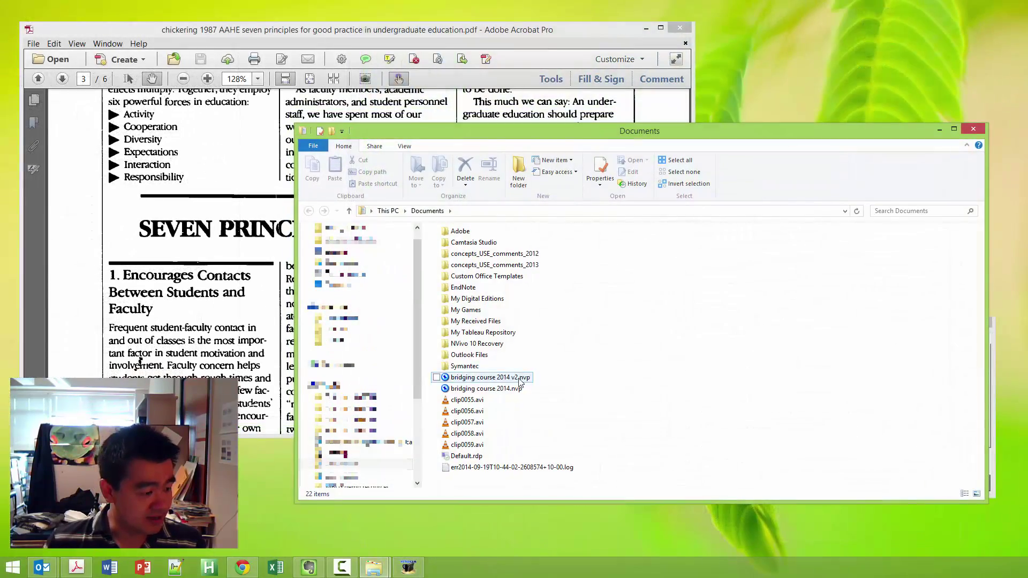
Play clip0059.avi in VLC, seeking back and forth to check the blue ink annotations
click(473, 447)
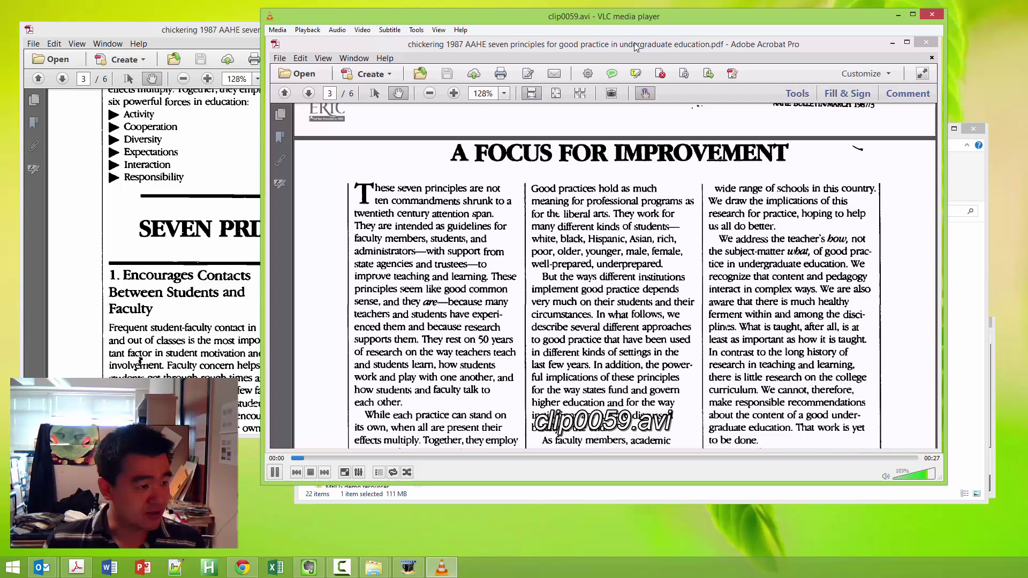
drag(647, 16, 558, 43)
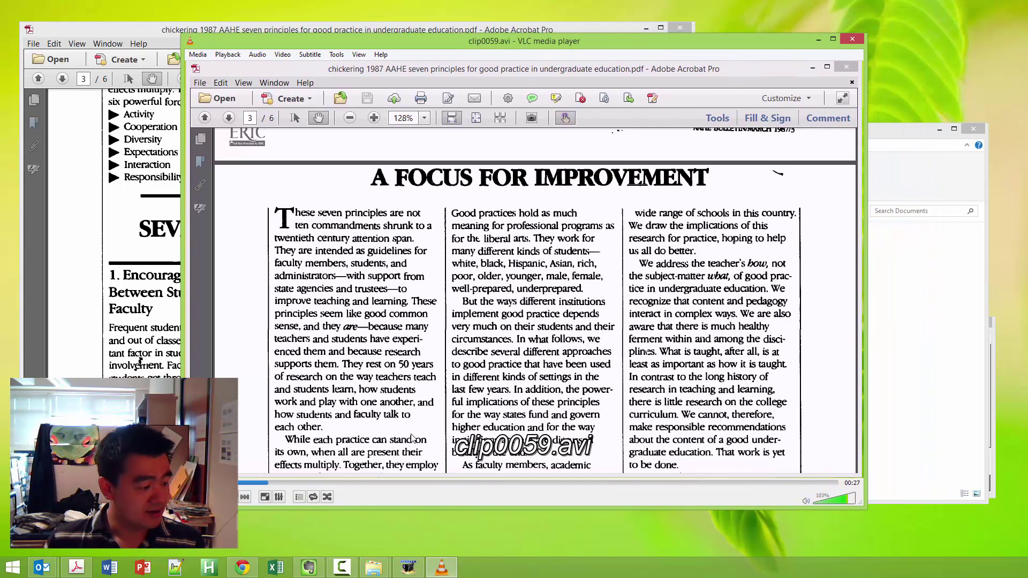
click(395, 483)
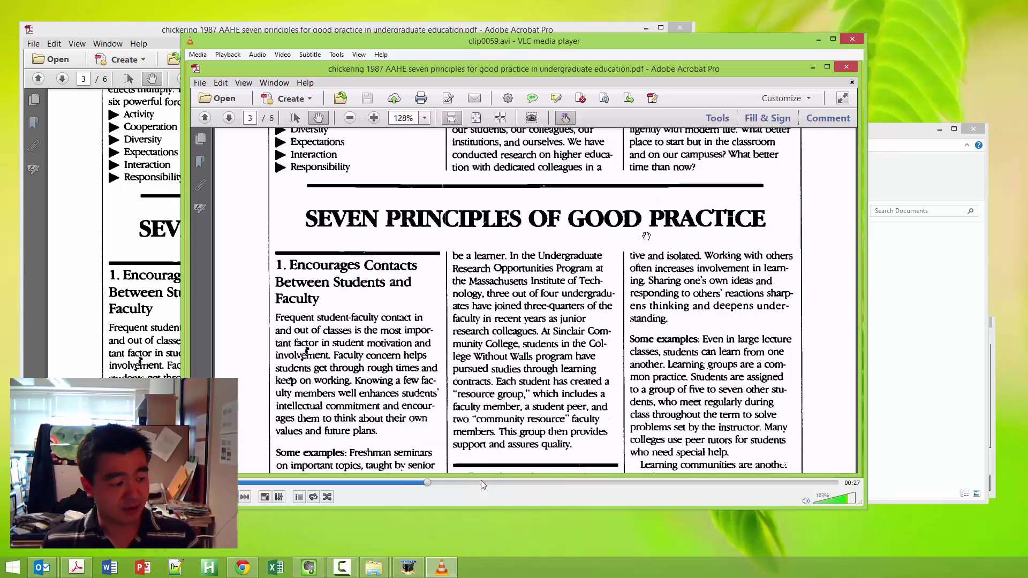
drag(527, 483, 697, 484)
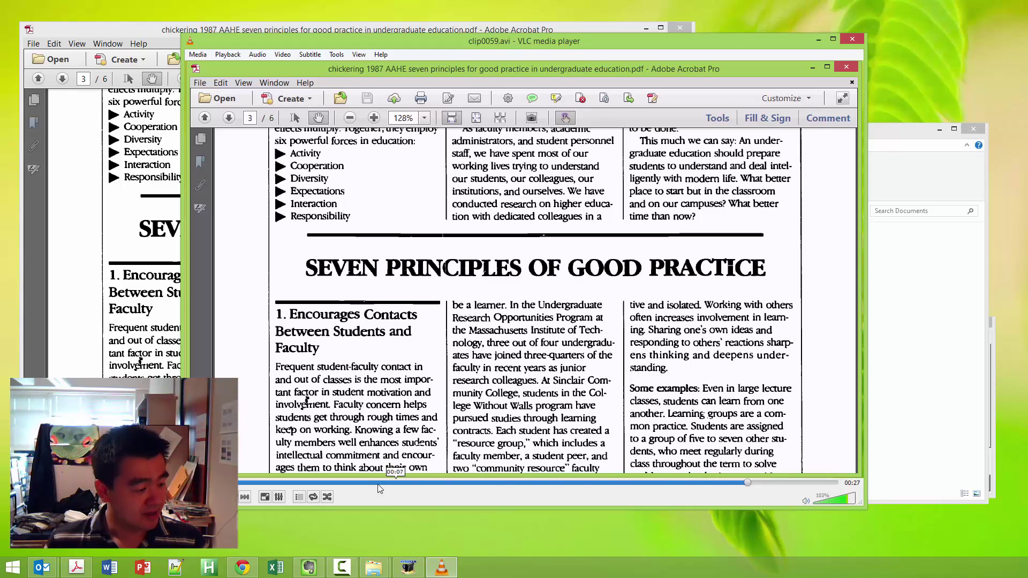
click(364, 483)
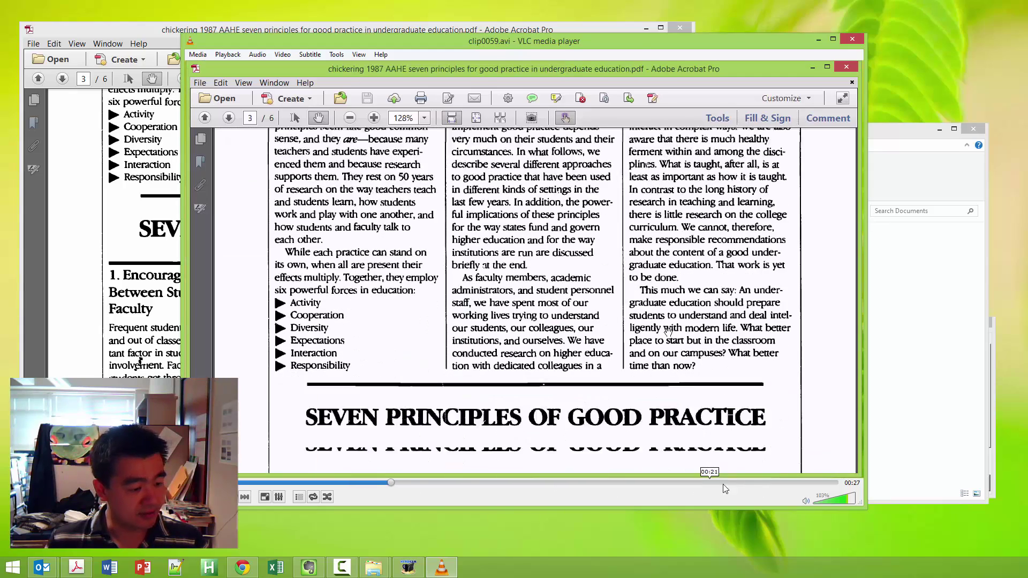
click(775, 483)
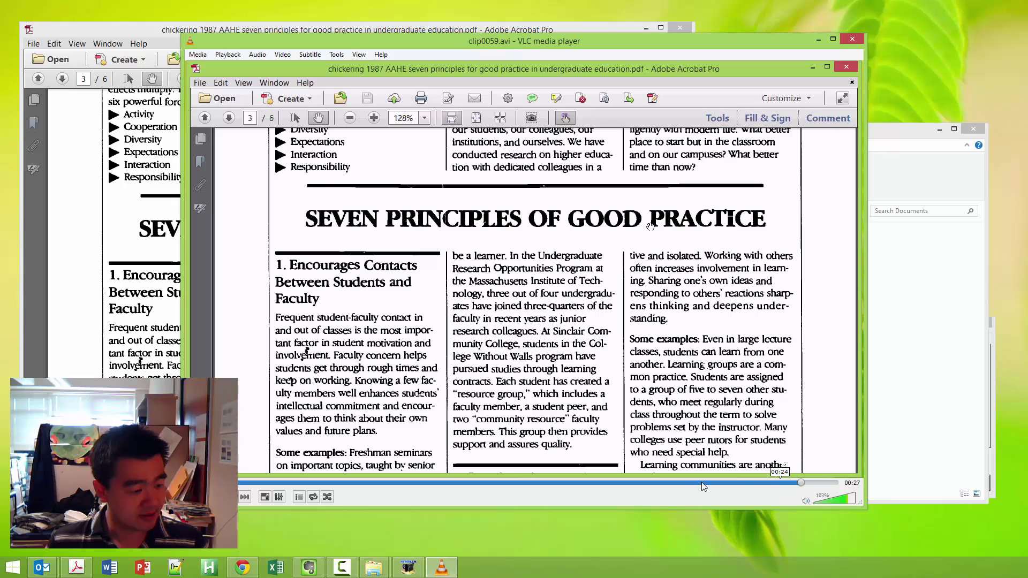
click(529, 483)
click(471, 483)
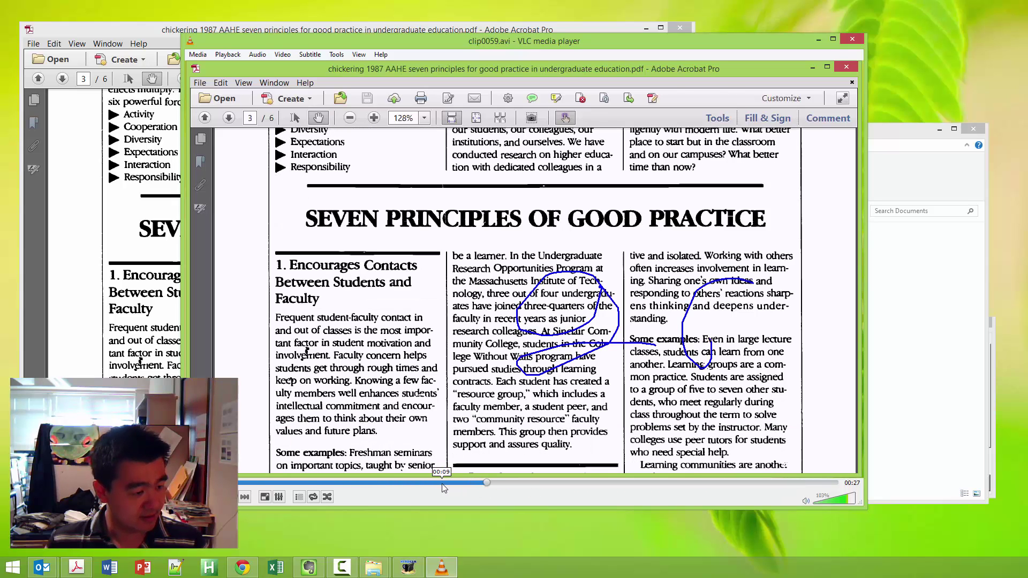